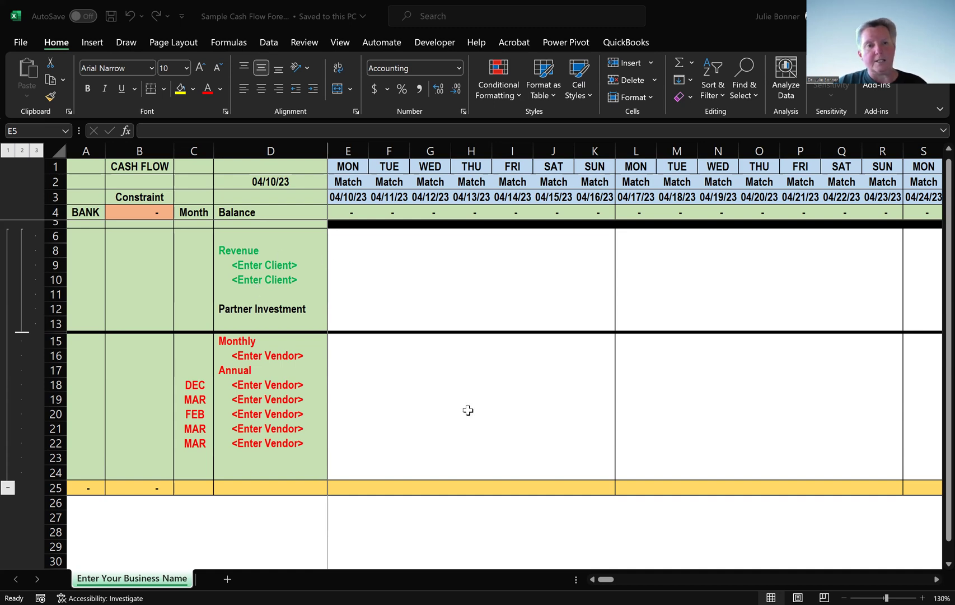
# - Replace the two client placeholders under Revenue with ABC Company and XYZ Company
pyautogui.click(264, 267)
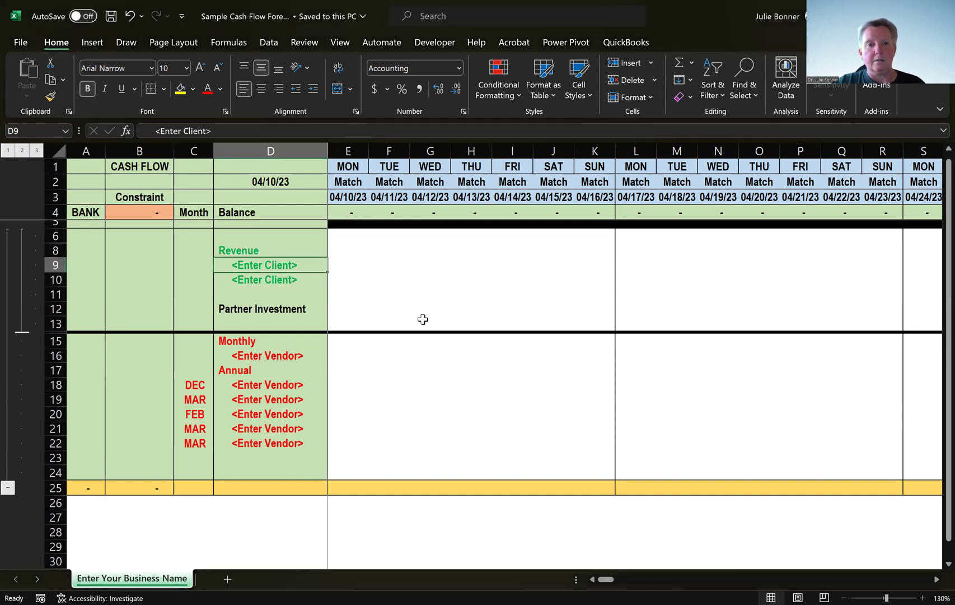
pyautogui.click(265, 279)
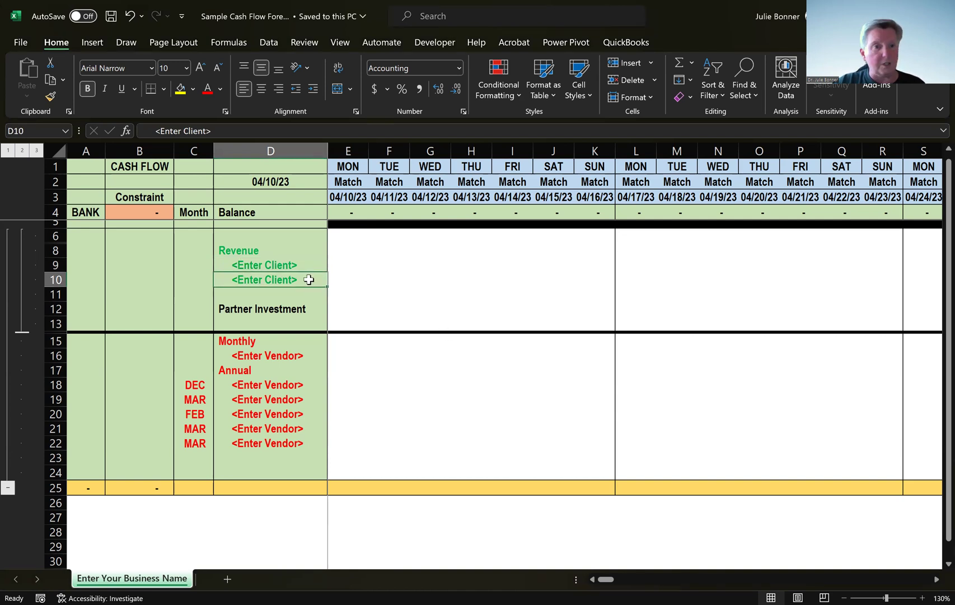
pyautogui.click(249, 265)
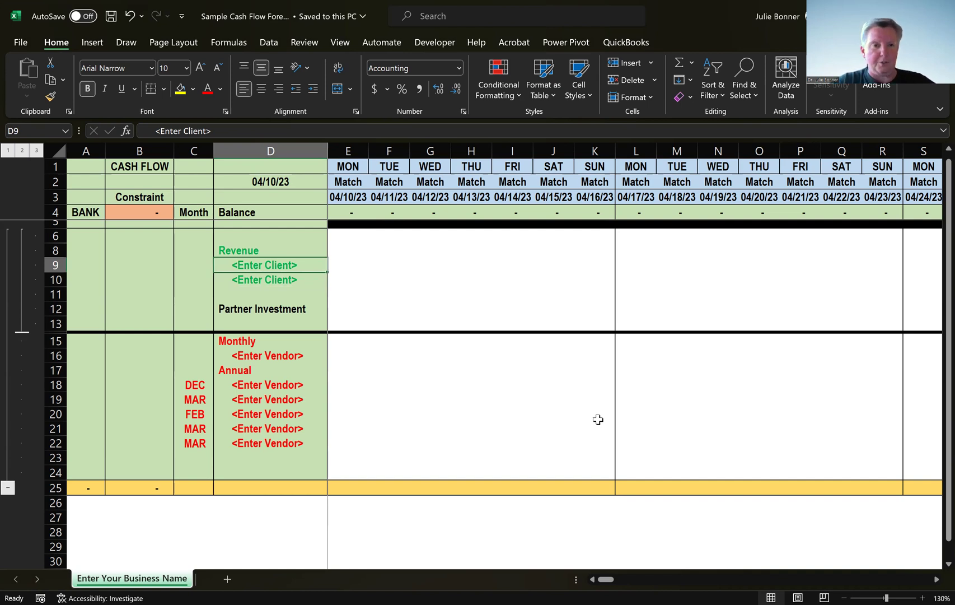
pyautogui.write('ABC Company')
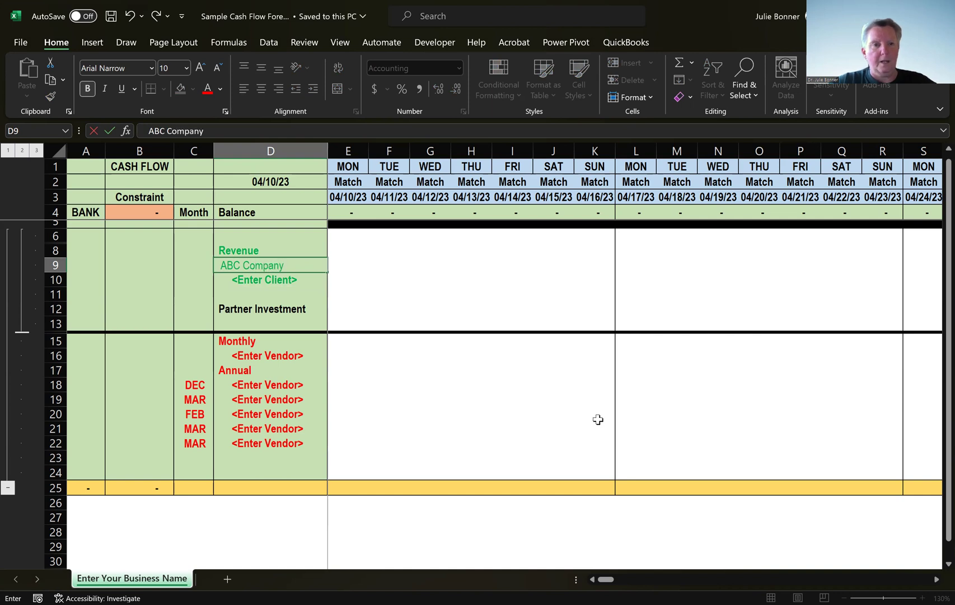
pyautogui.press('Return')
pyautogui.press('Delete')
pyautogui.write('XYC')
pyautogui.press('BackSpace')
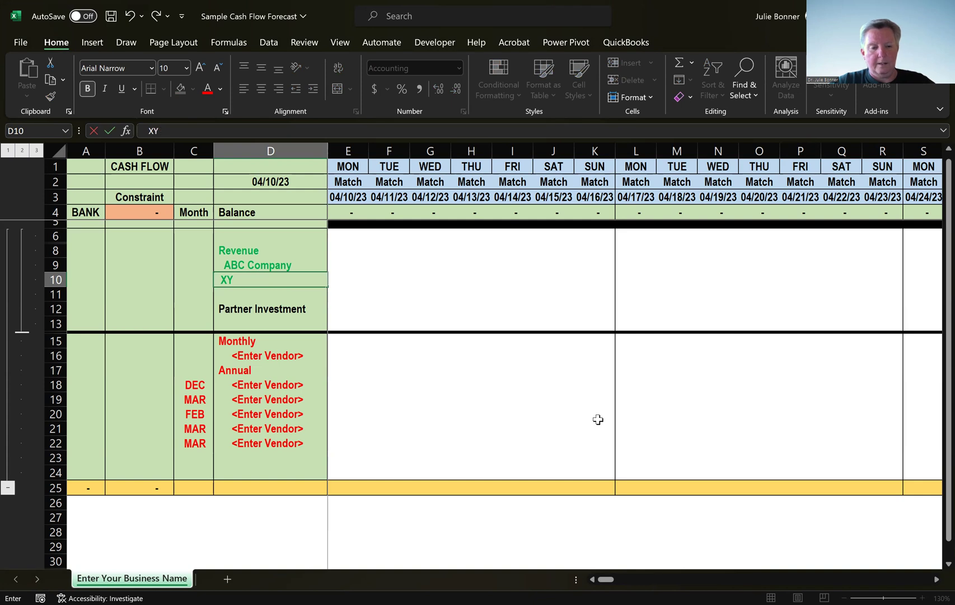
pyautogui.write('Z Company')
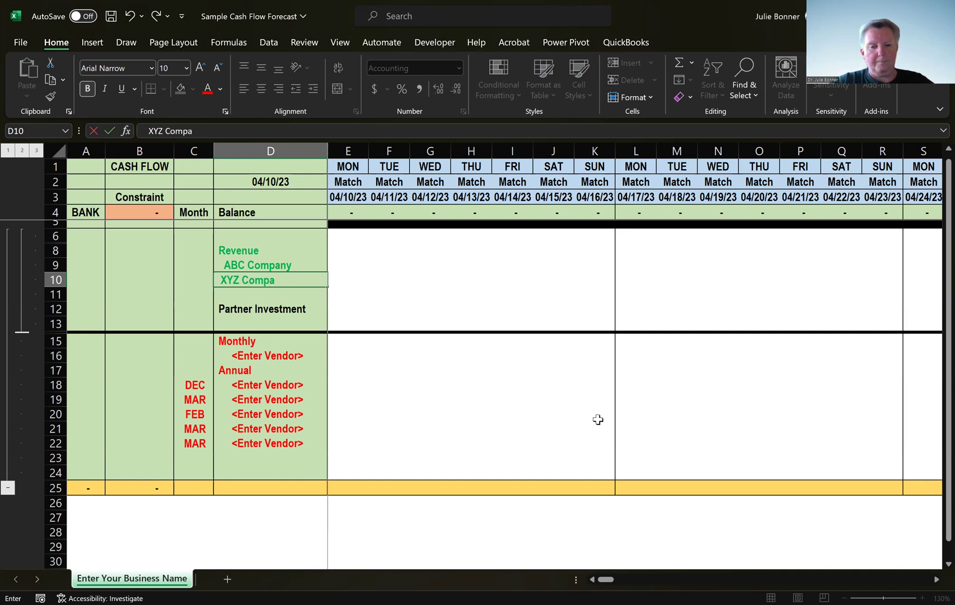
pyautogui.press('Return')
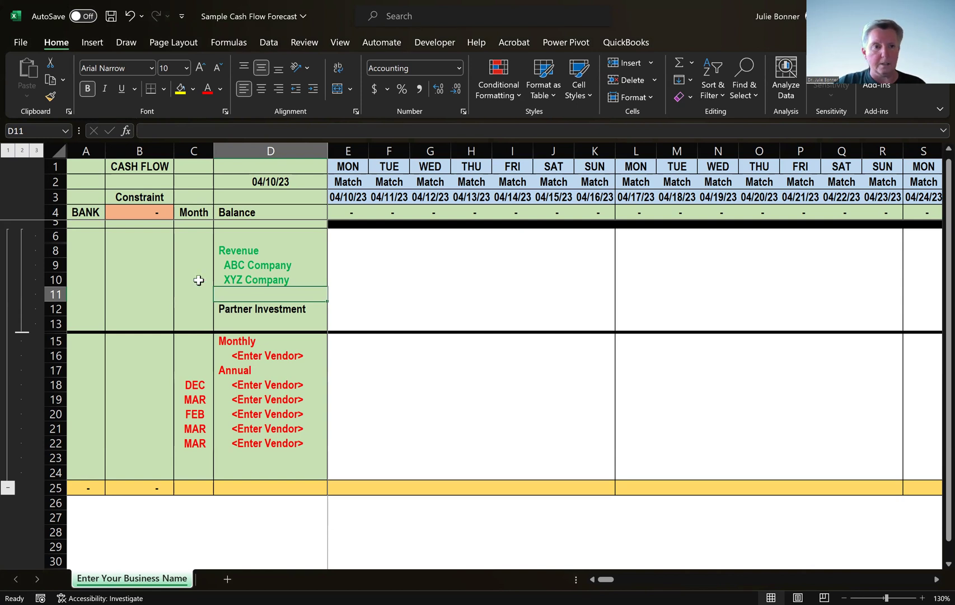
# - Insert a row above XYZ Company and enter LMN Company as an additional revenue client
pyautogui.scroll(1, 198, 280)
pyautogui.click(56, 282)
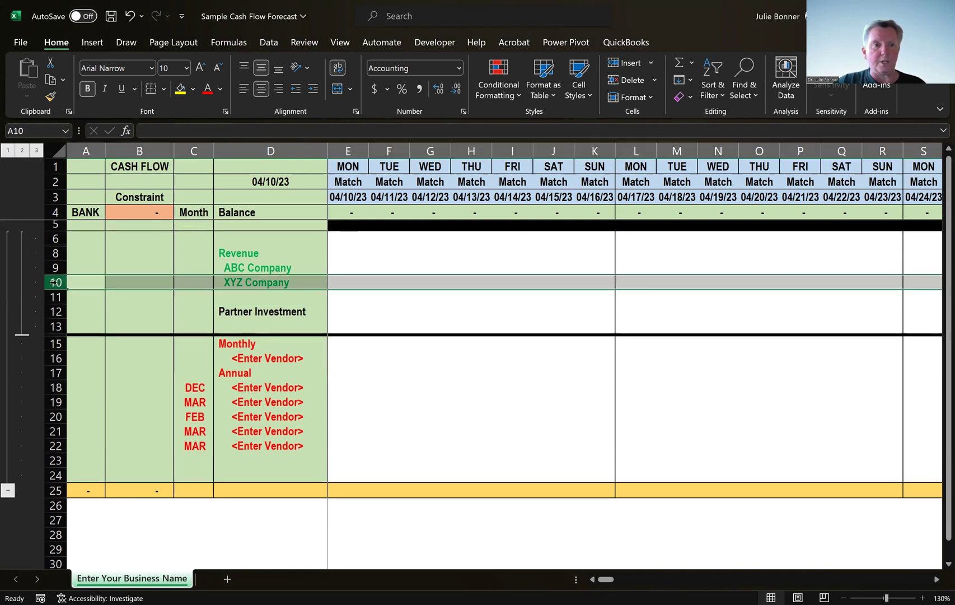
pyautogui.rightClick(55, 282)
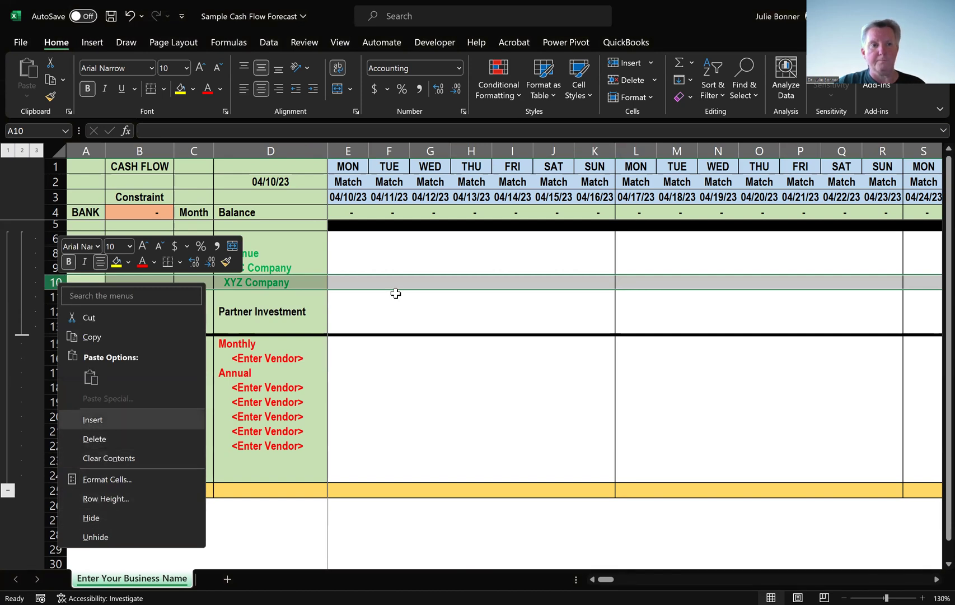
pyautogui.press('i')
pyautogui.click(241, 285)
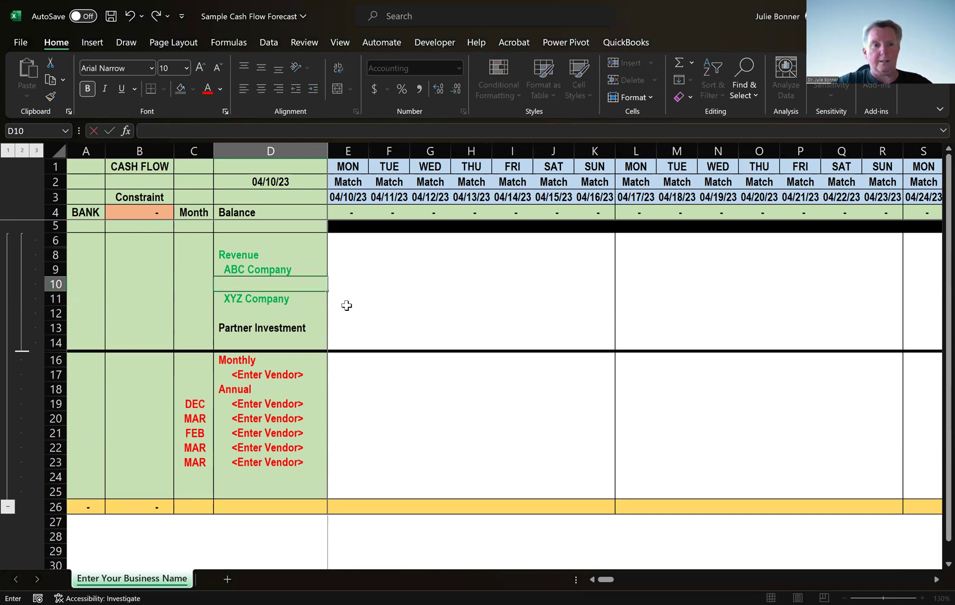
pyautogui.write('LMN COmpany')
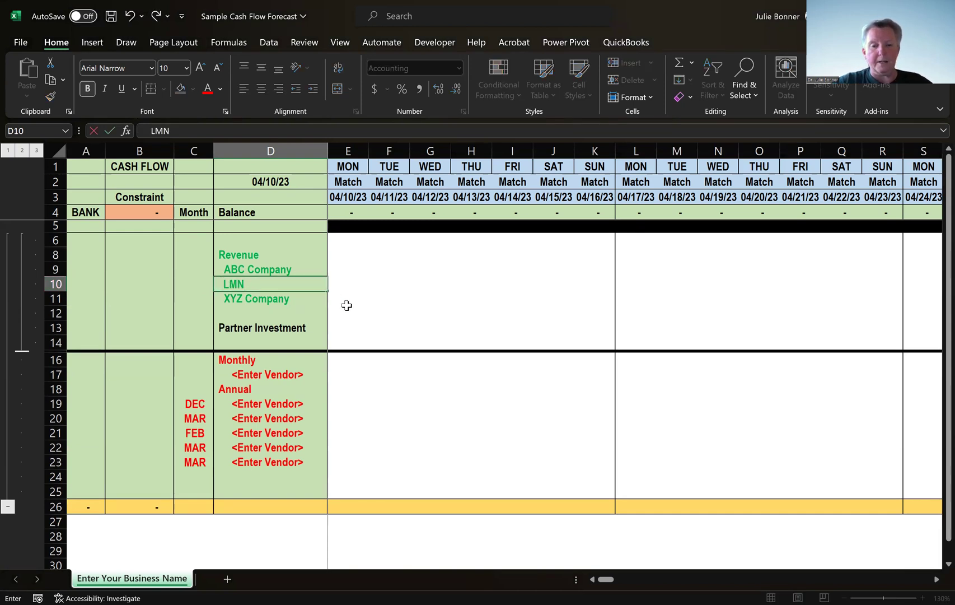
pyautogui.press('Return')
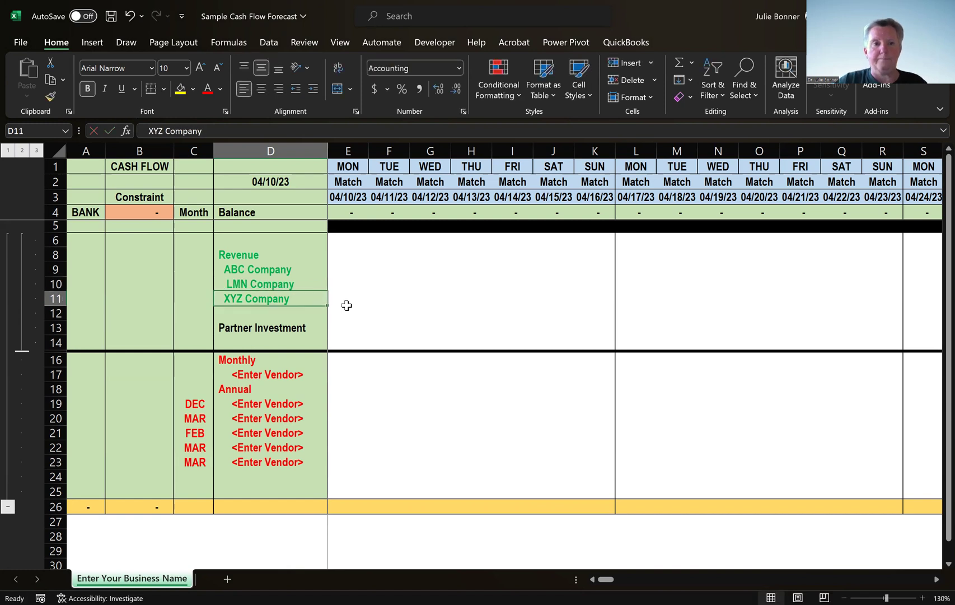
# - Remove the extra leading space from the LMN Company entry so it aligns with the other clients
pyautogui.press('Up')
pyautogui.press('F2')
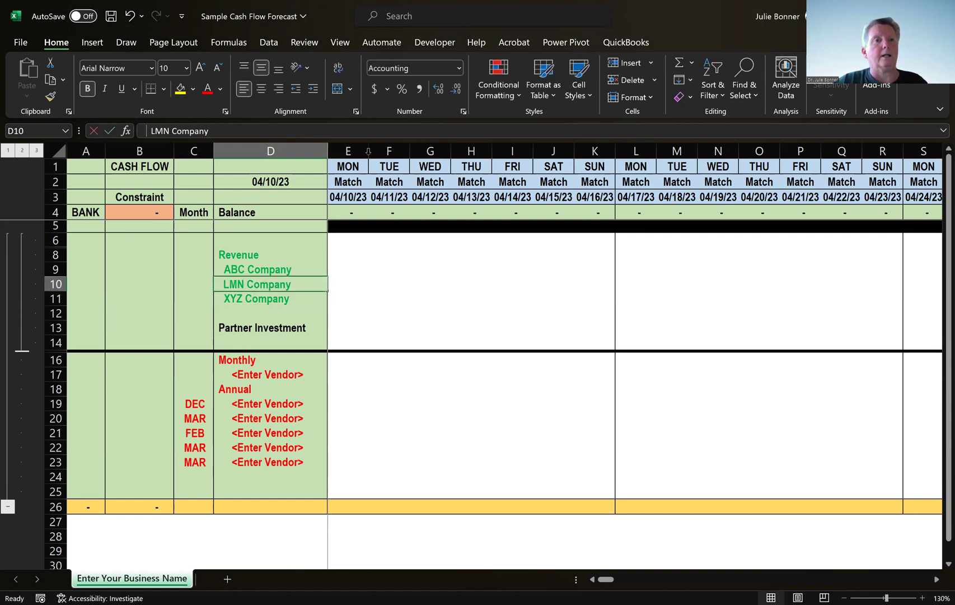
pyautogui.press('Return')
pyautogui.press('Up')
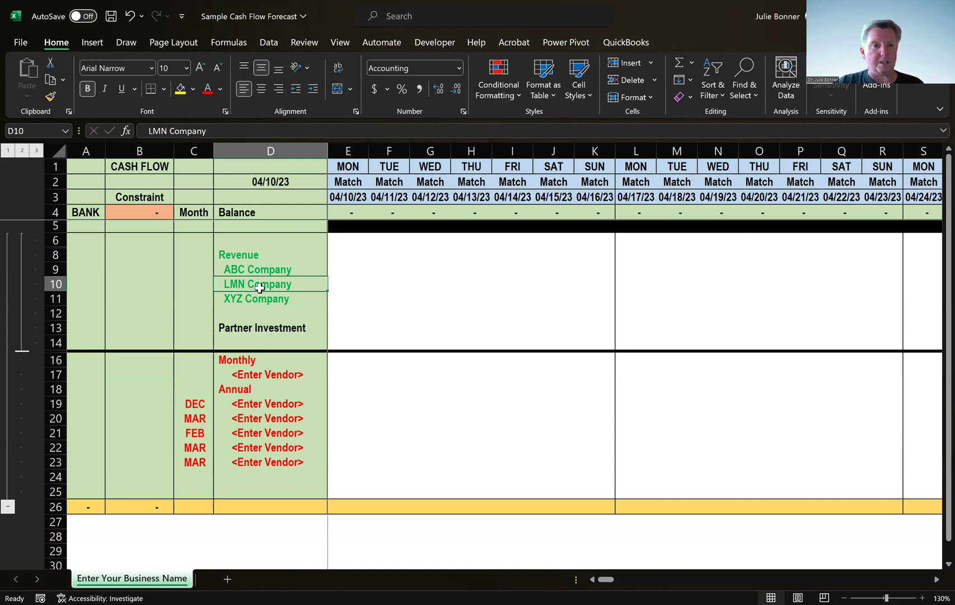
# - Delete the whole LMN Company row from the Revenue section
pyautogui.rightClick(57, 284)
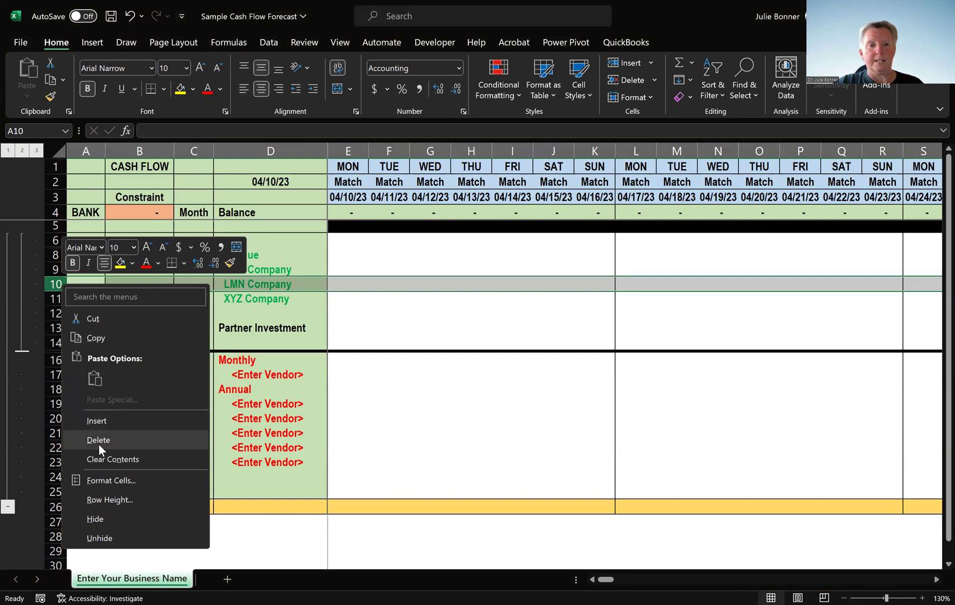
pyautogui.press('d')
pyautogui.click(236, 267)
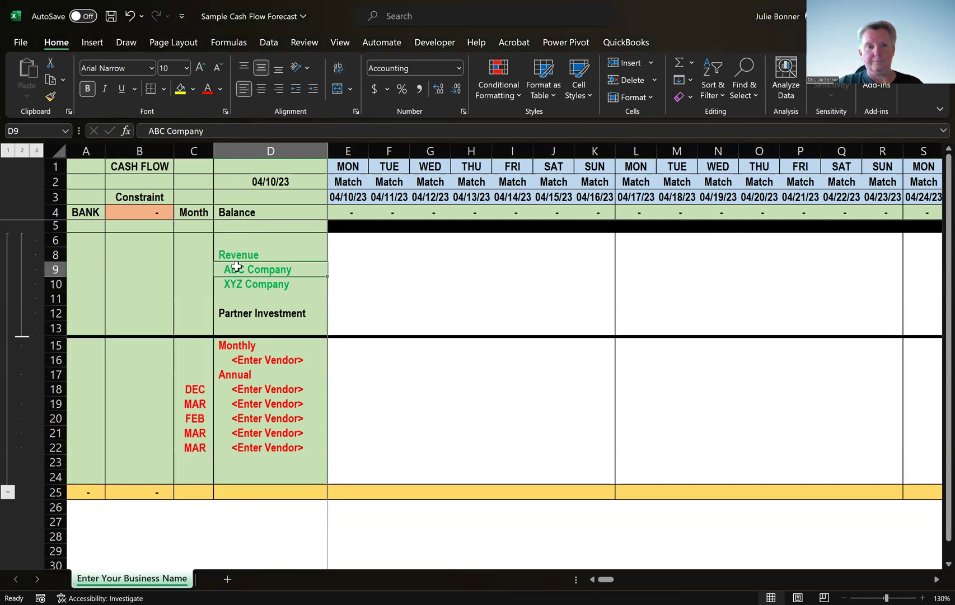
# - Undo the client entries and row changes back to the two original client placeholders under Revenue
pyautogui.click(128, 17)
pyautogui.click(128, 17)
pyautogui.click(128, 18)
pyautogui.click(128, 17)
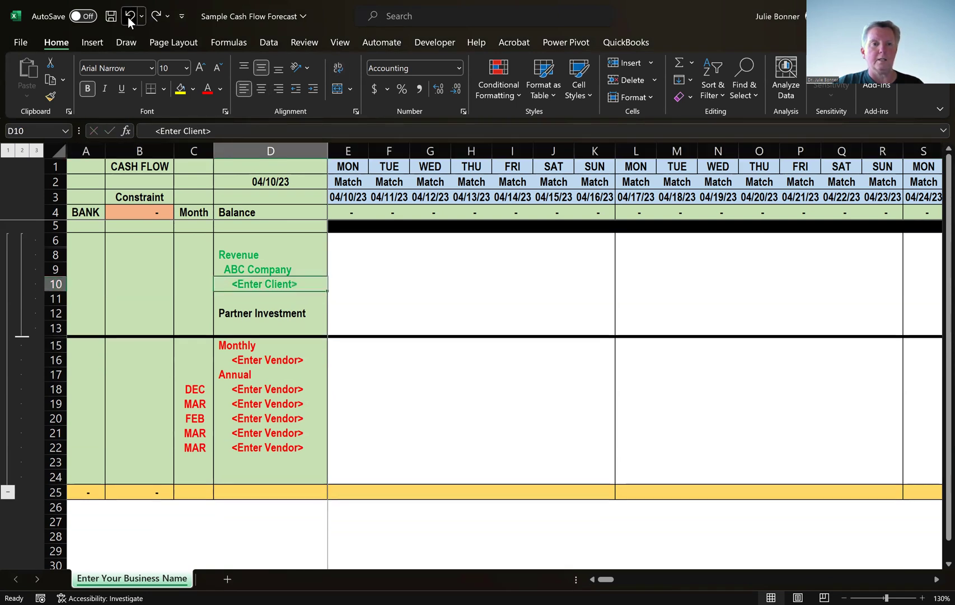
pyautogui.click(127, 18)
# - Replace the first vendor placeholder under Annual with Zoom in cell D18
pyautogui.click(291, 402)
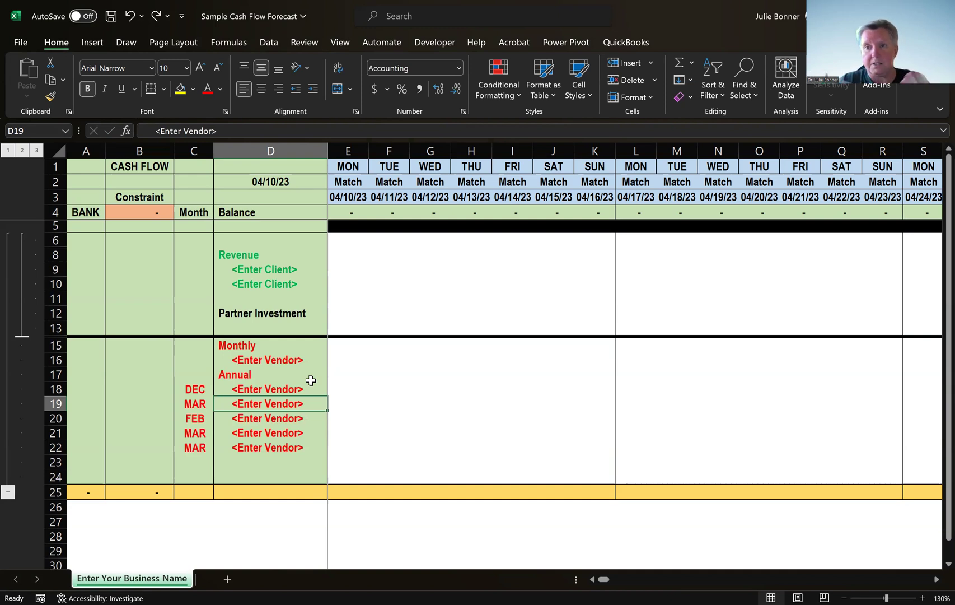
pyautogui.click(189, 387)
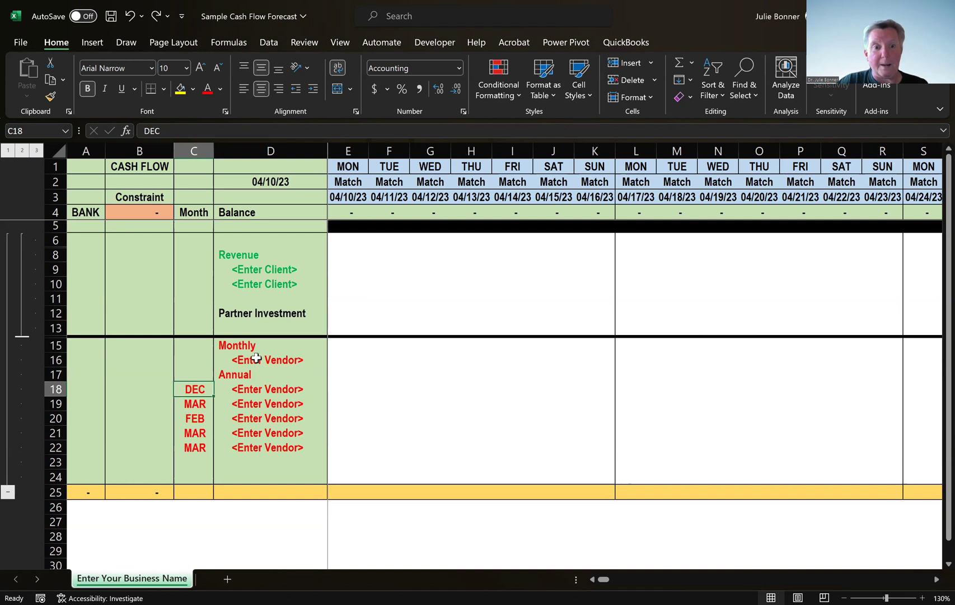
pyautogui.click(251, 392)
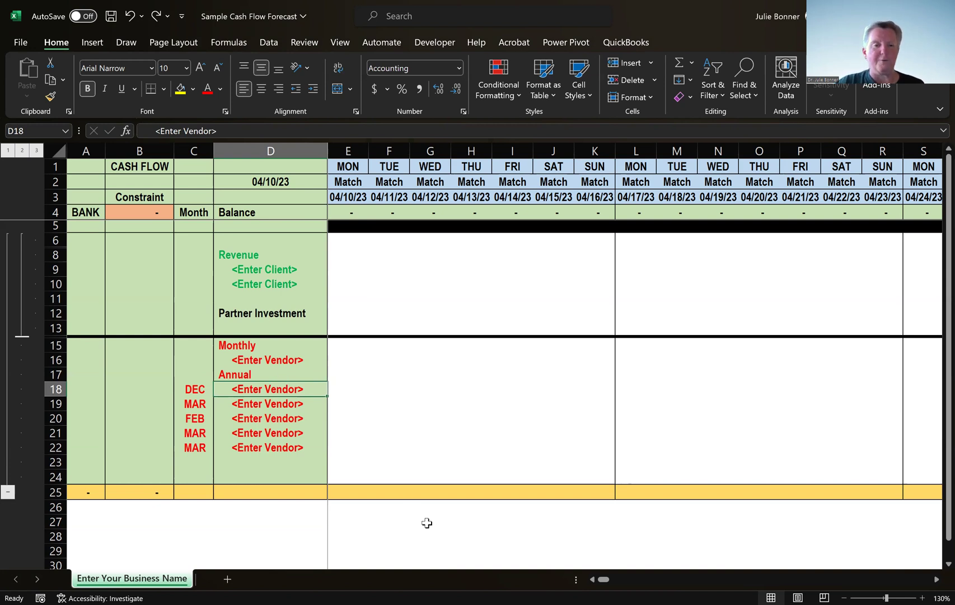
pyautogui.press('BackSpace')
pyautogui.write('Zoom')
pyautogui.press('Return')
pyautogui.press('Up')
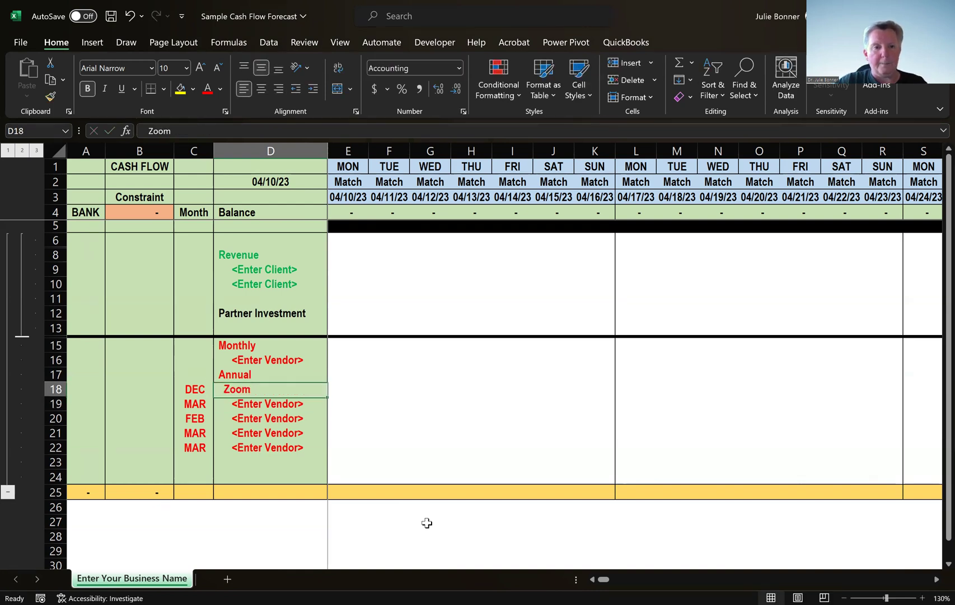
# - Set the Zoom row's month to AUG
pyautogui.press('Left')
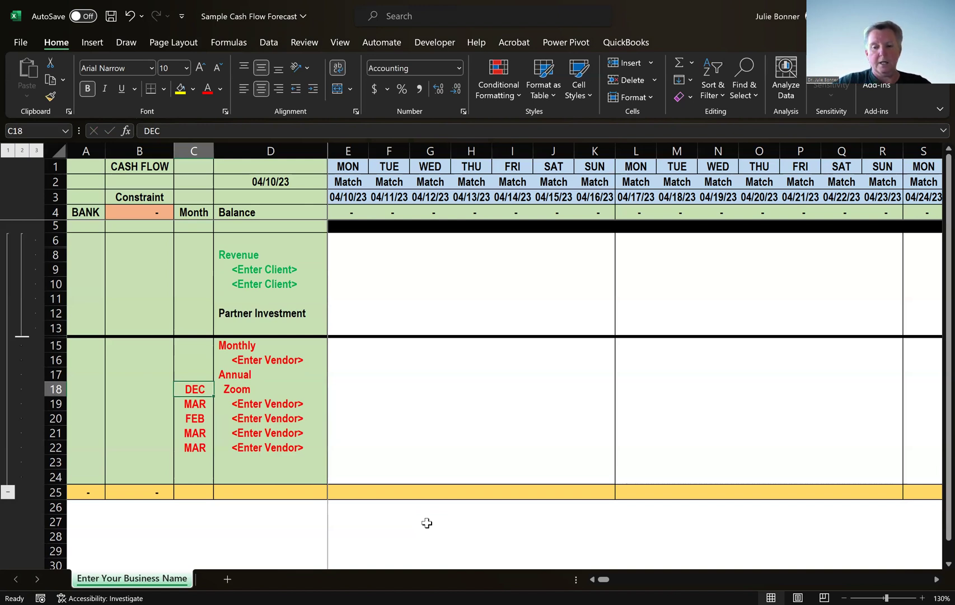
pyautogui.write("'AUG")
pyautogui.press('Return')
# - Enter -160 in the Zoom row under the 08/16/23 date column
pyautogui.press('Up')
pyautogui.press('Right')
pyautogui.press('Right')
pyautogui.press('Right')
pyautogui.press('Right')
pyautogui.press('Right')
pyautogui.press('Right')
pyautogui.press('Right')
pyautogui.press('Right')
pyautogui.press('Right')
pyautogui.press('Right')
pyautogui.press('Right')
pyautogui.press('Right')
pyautogui.press('Right')
pyautogui.press('Right')
pyautogui.press('Right')
pyautogui.press('Right')
pyautogui.press('Right')
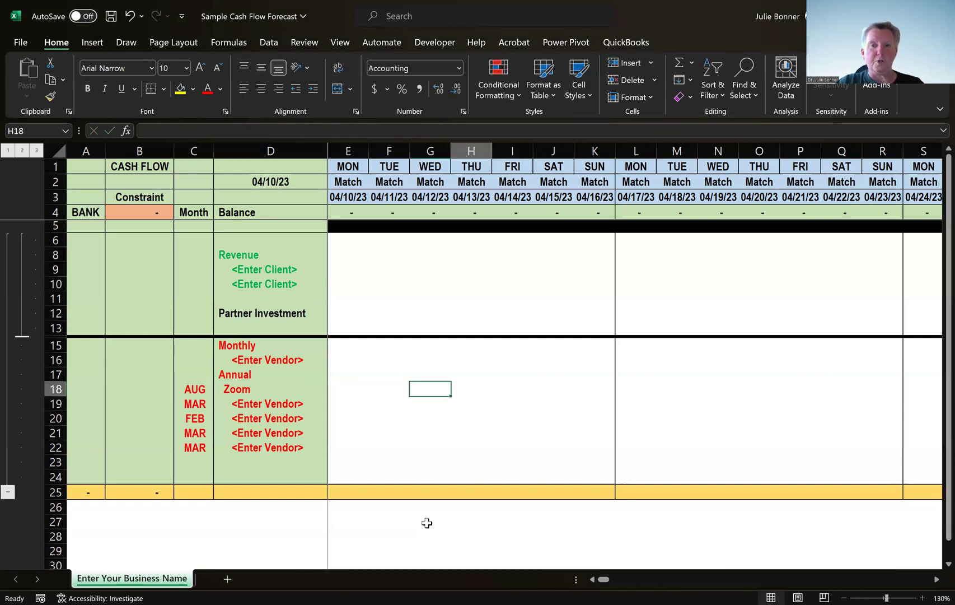
pyautogui.press('Right')
pyautogui.press('Right')
pyautogui.press('Right')
pyautogui.press('Right')
pyautogui.press('Right')
pyautogui.press('Right')
pyautogui.press('Right')
pyautogui.press('Right')
pyautogui.press('Right')
pyautogui.press('Right')
pyautogui.press('Right')
pyautogui.press('Right')
pyautogui.press('Right')
pyautogui.press('Right')
pyautogui.press('Right')
pyautogui.press('Right')
pyautogui.press('Right')
pyautogui.press('Right')
pyautogui.press('Right')
pyautogui.press('Right')
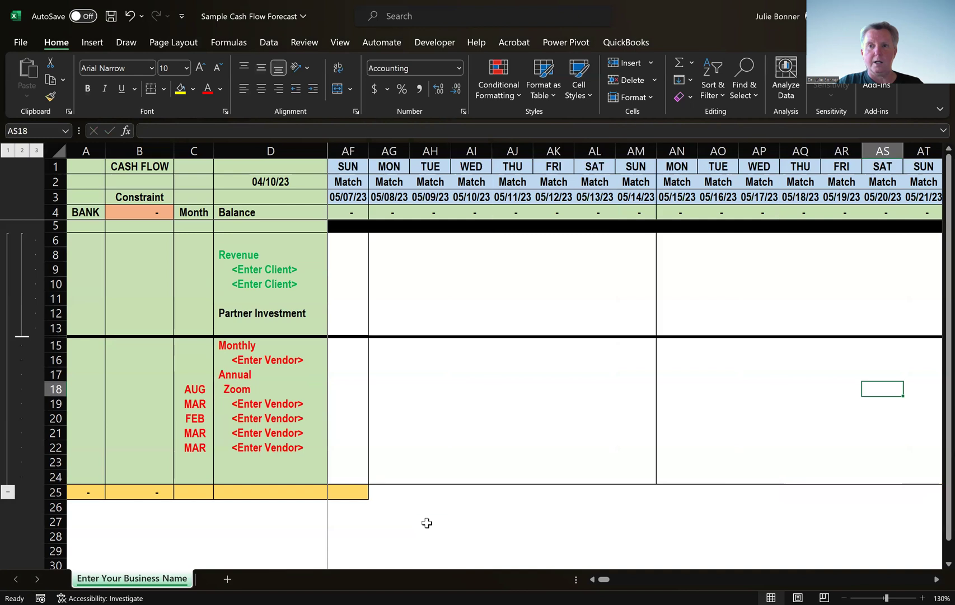
pyautogui.press('Right')
pyautogui.press('Right')
pyautogui.press('Right')
pyautogui.press('Right')
pyautogui.press('Right')
pyautogui.press('Right')
pyautogui.press('Right')
pyautogui.press('Right')
pyautogui.press('Right')
pyautogui.press('Right')
pyautogui.press('Right')
pyautogui.press('Right')
pyautogui.press('Right')
pyautogui.press('Right')
pyautogui.press('Right')
pyautogui.press('Right')
pyautogui.press('Right')
pyautogui.press('Right')
pyautogui.press('Right')
pyautogui.press('Right')
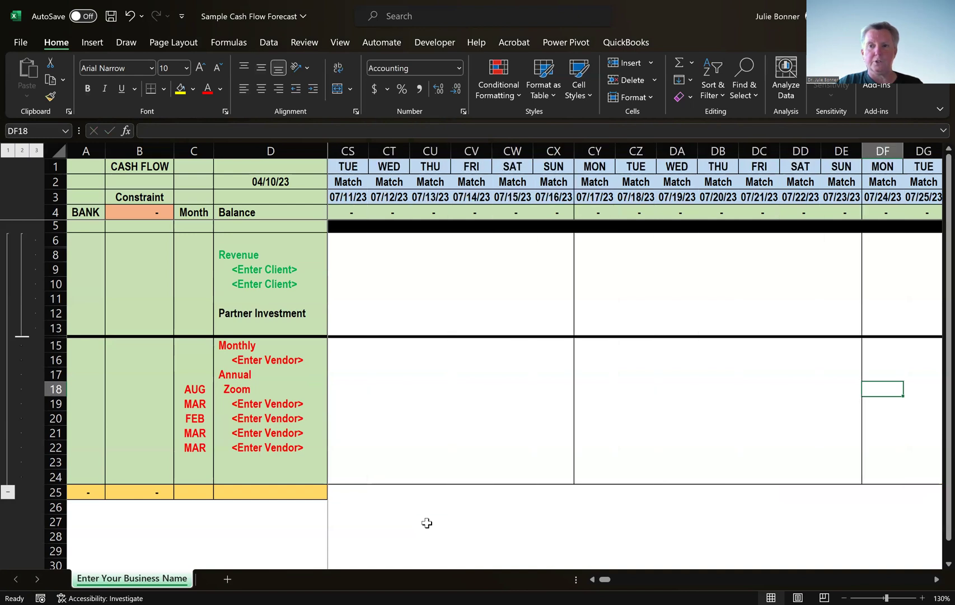
pyautogui.press('Right')
pyautogui.press('Right')
pyautogui.press('Right')
pyautogui.press('Right')
pyautogui.press('Right')
pyautogui.press('Right')
pyautogui.press('Right')
pyautogui.press('Right')
pyautogui.press('Right')
pyautogui.press('Right')
pyautogui.press('Right')
pyautogui.press('Right')
pyautogui.press('Right')
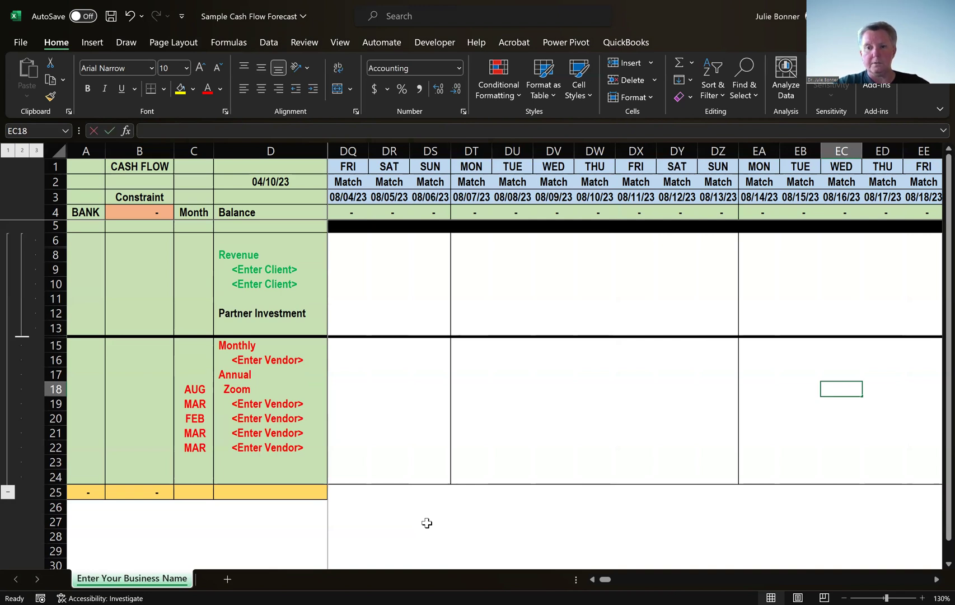
pyautogui.write('-160')
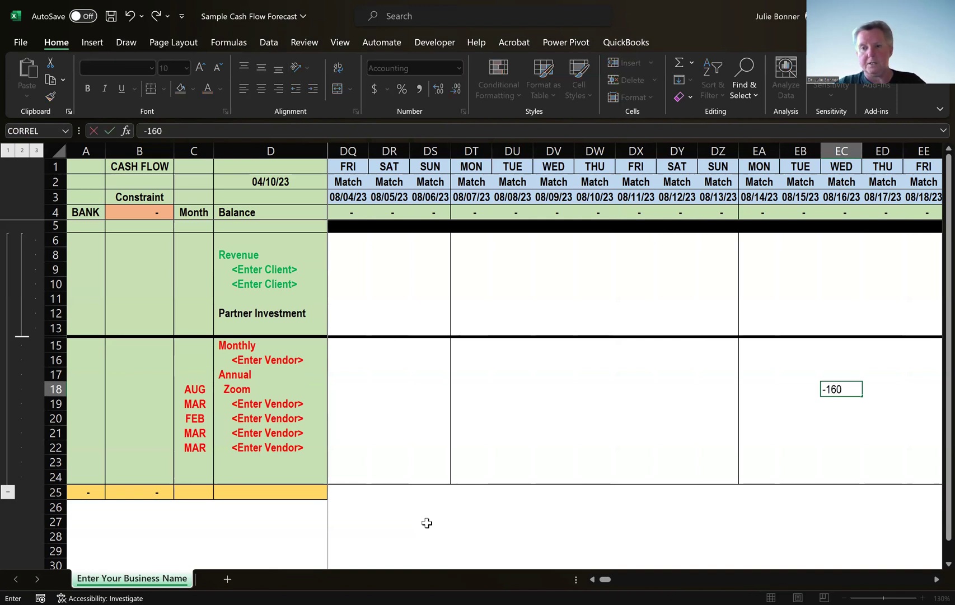
pyautogui.hotkey('ctrl', 'Return')
pyautogui.press('Left')
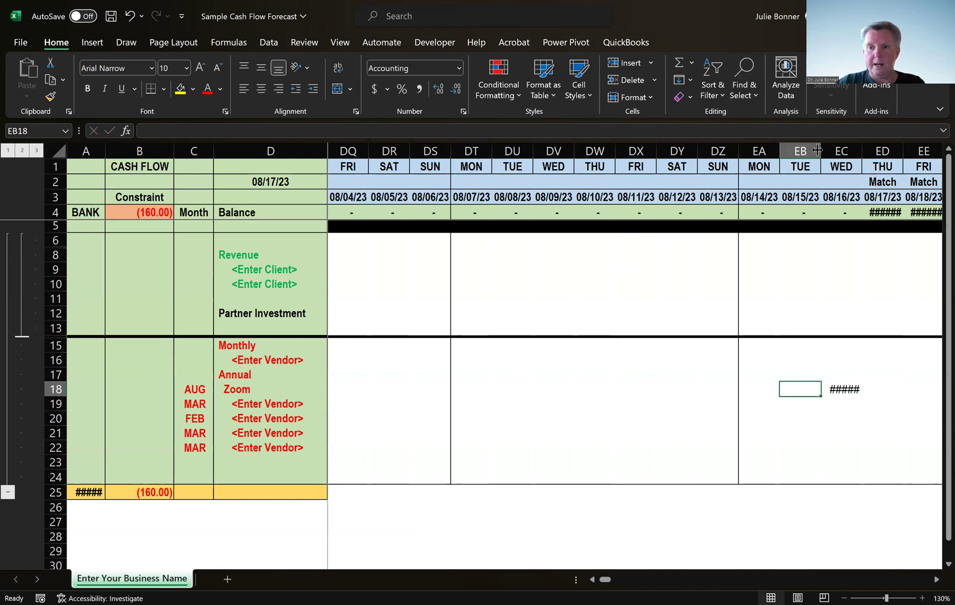
# - Auto-fit the width of the 08/16/23 column and of all the sheet's columns to show the full amounts
pyautogui.doubleClick(862, 150)
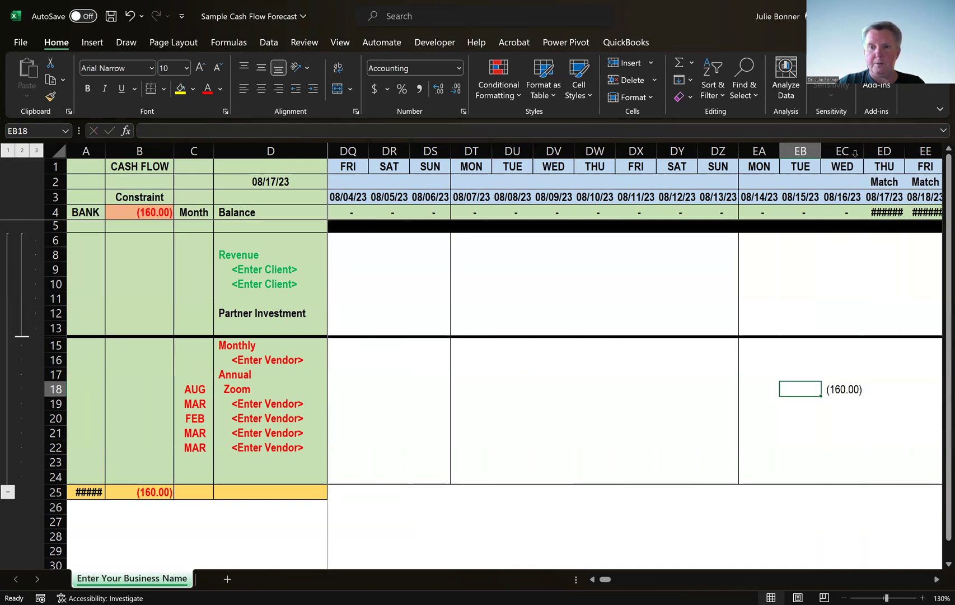
pyautogui.click(840, 389)
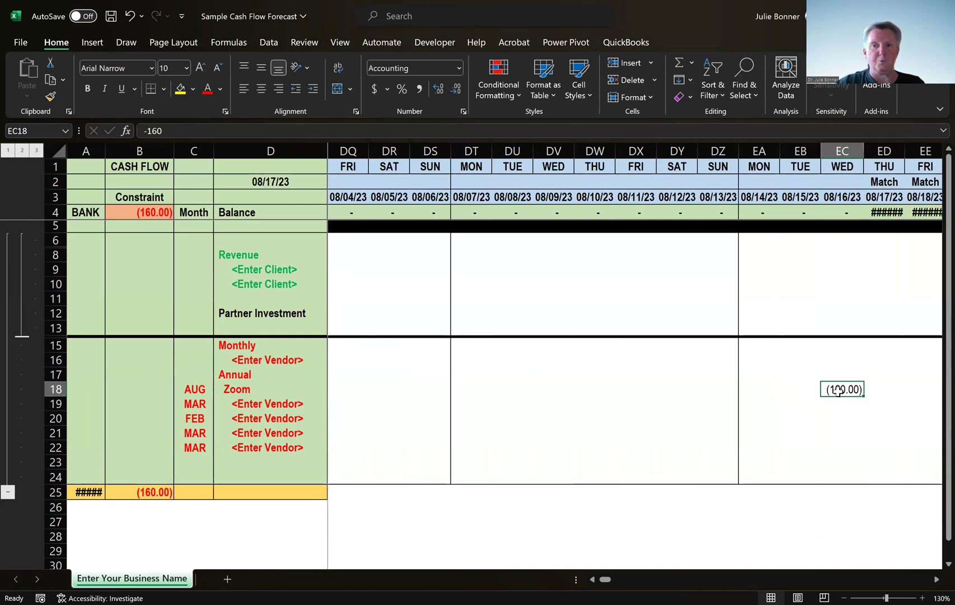
pyautogui.click(60, 149)
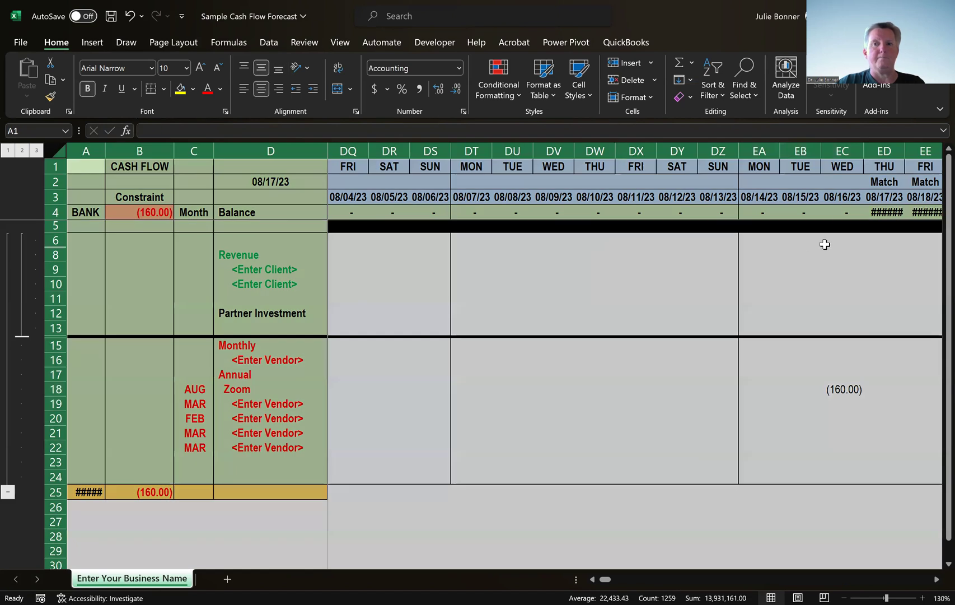
pyautogui.doubleClick(906, 150)
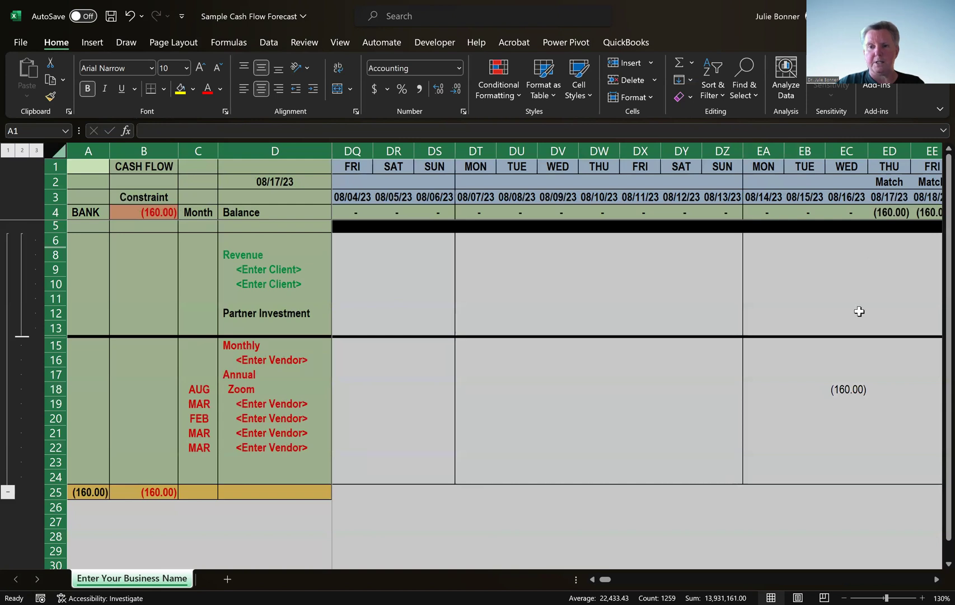
pyautogui.click(855, 386)
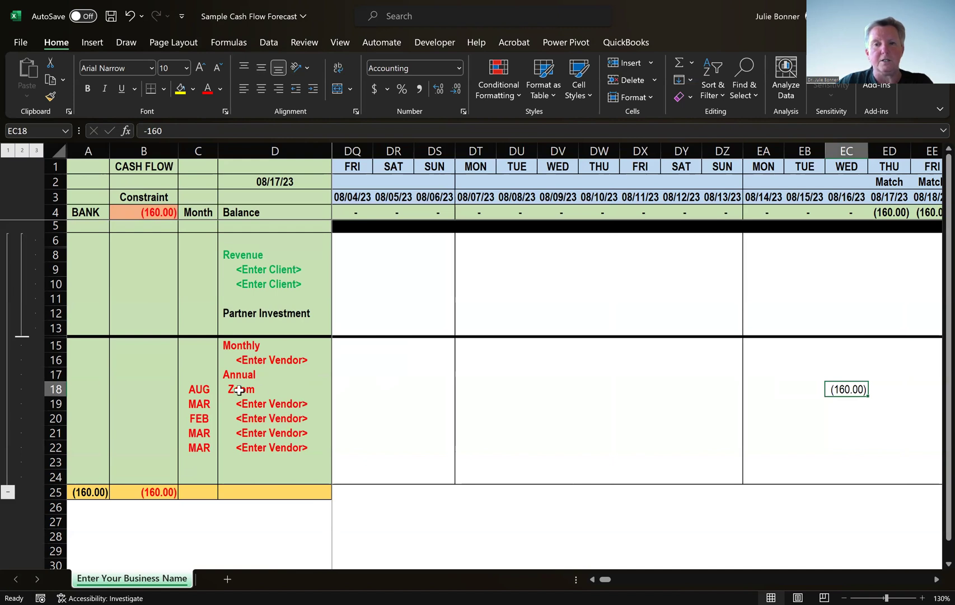
pyautogui.scroll(-3, 246, 386)
pyautogui.scroll(4, 913, 369)
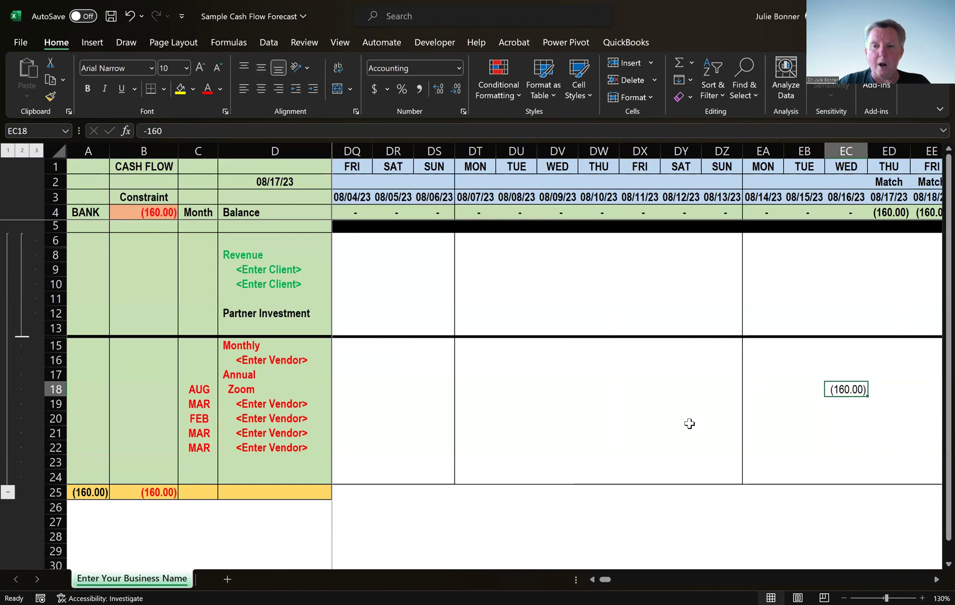
pyautogui.click(230, 390)
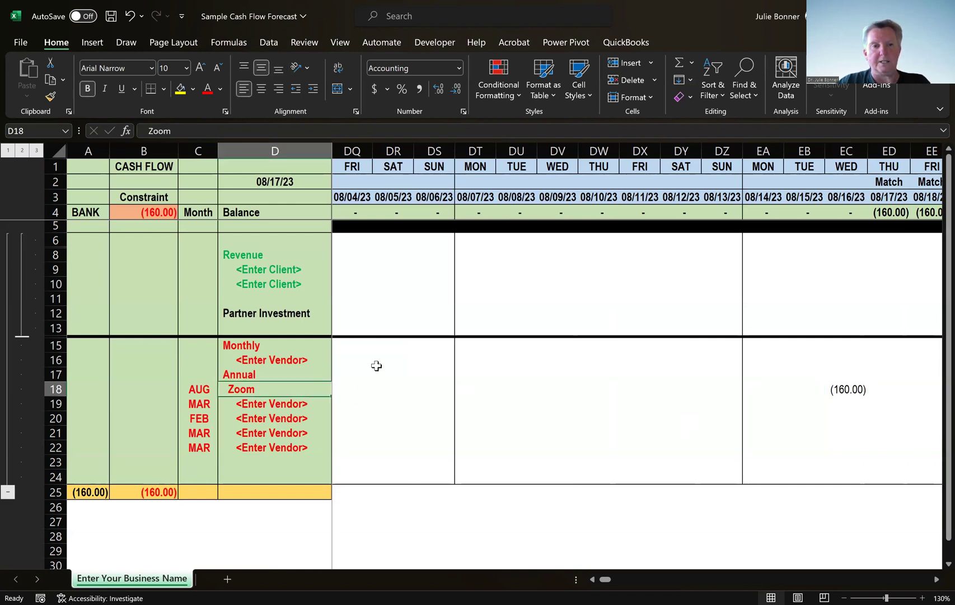
# - Add a note to the Zoom vendor cell D18 reading "Zoom, annual, $160"
pyautogui.click(339, 42)
pyautogui.click(303, 44)
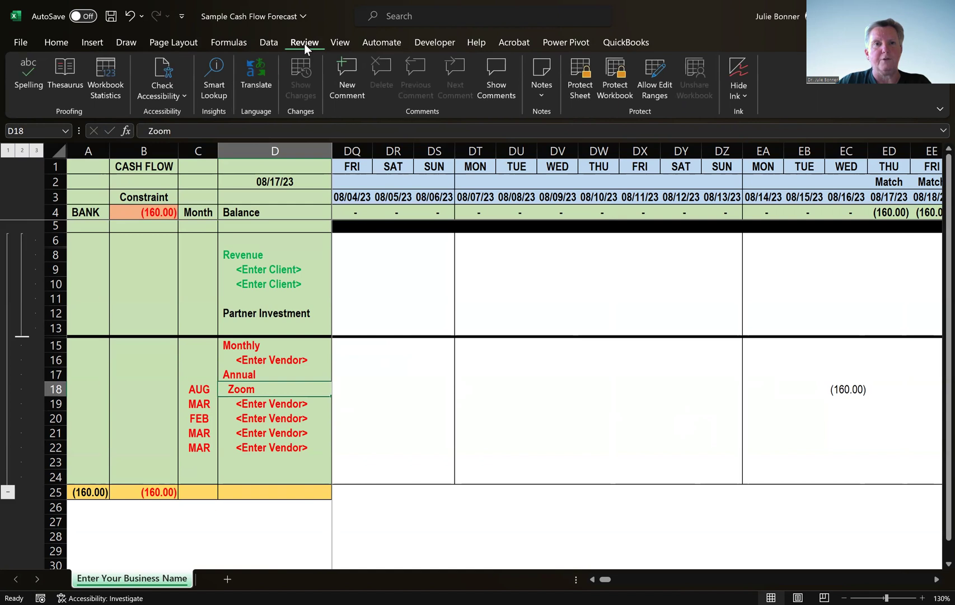
pyautogui.click(537, 85)
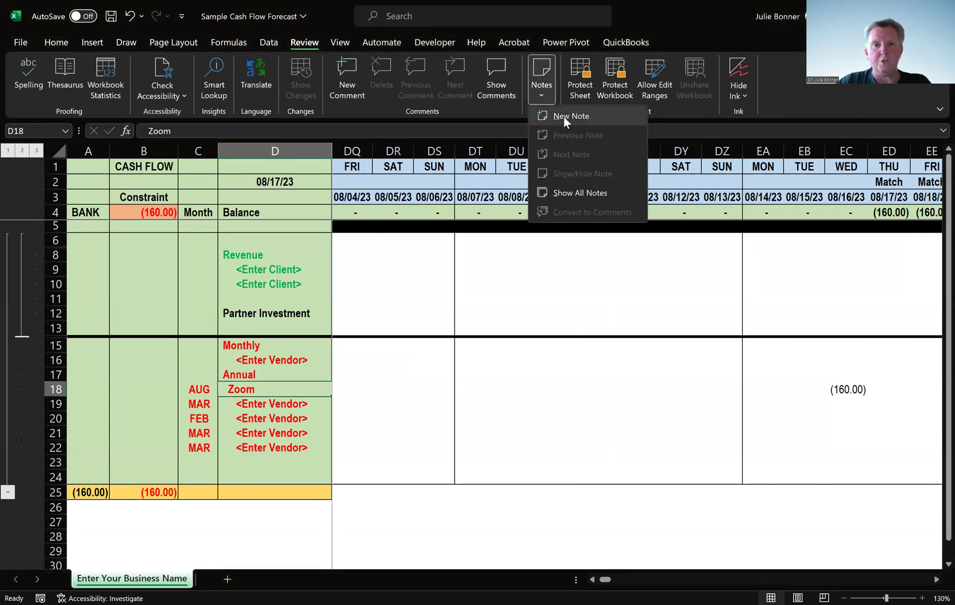
pyautogui.write('Zoom, annual, $160')
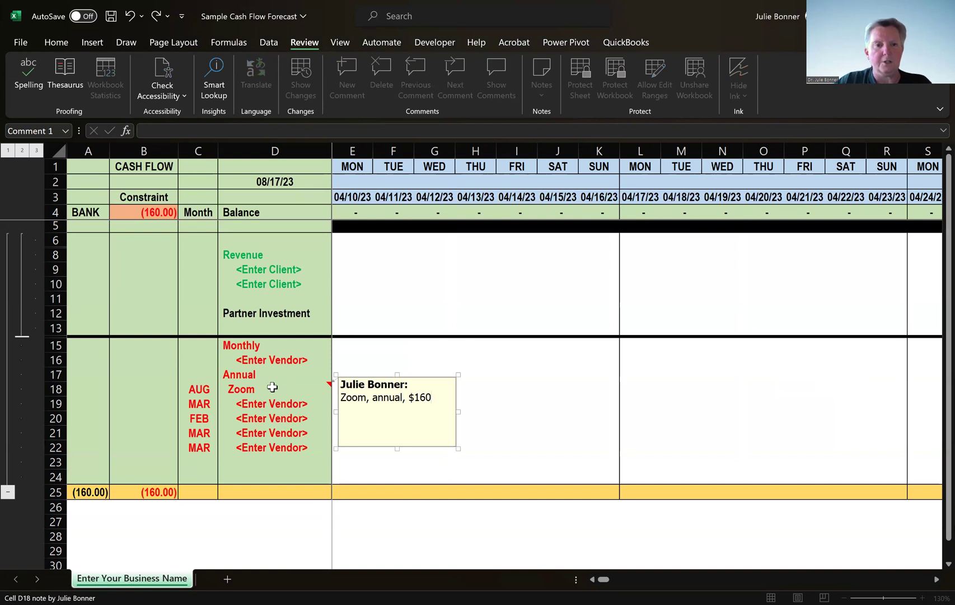
pyautogui.click(252, 388)
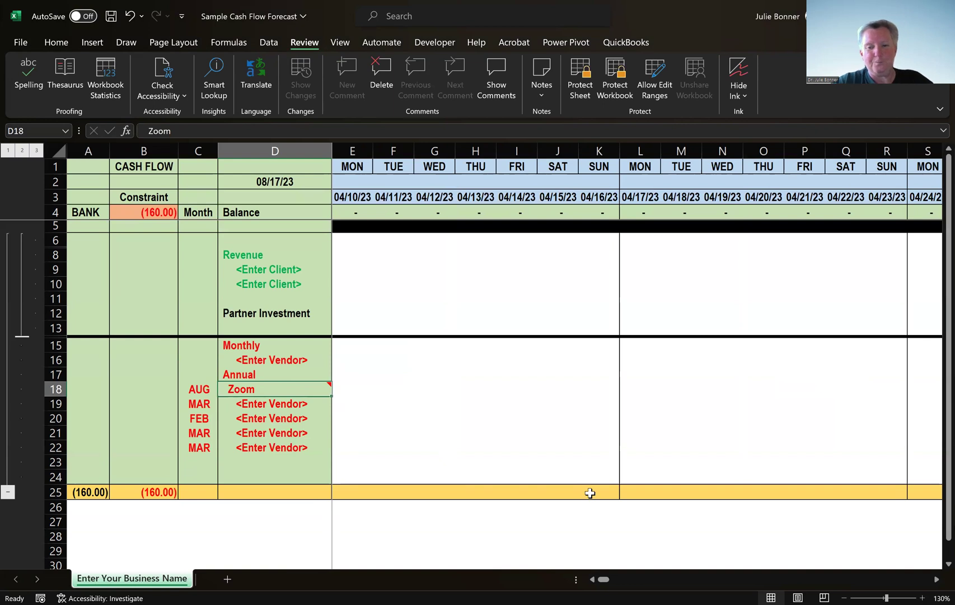
# - Select the vendor placeholder under Monthly in cell D16
pyautogui.hotkey('ctrl', 'Home')
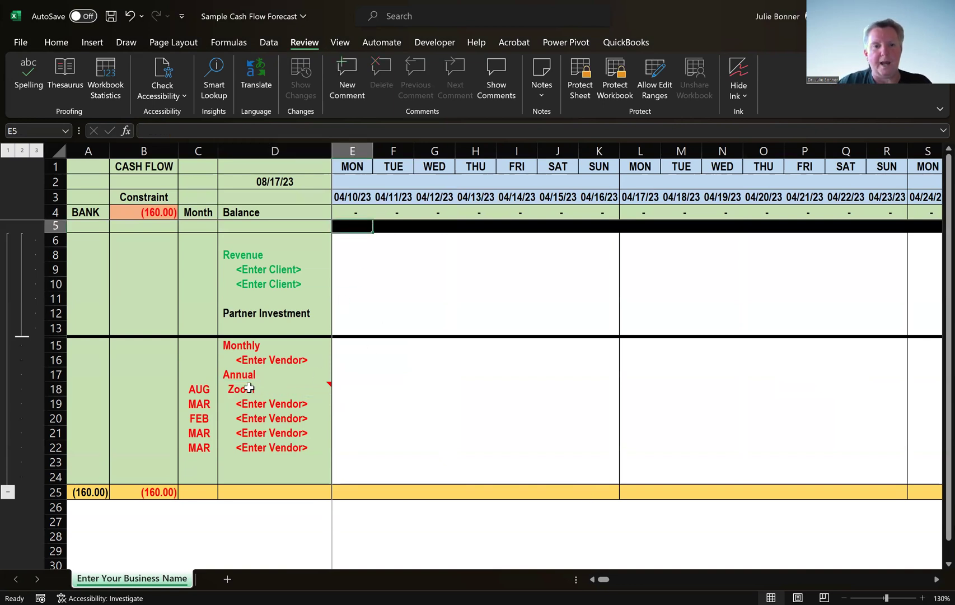
pyautogui.moveTo(249, 388)
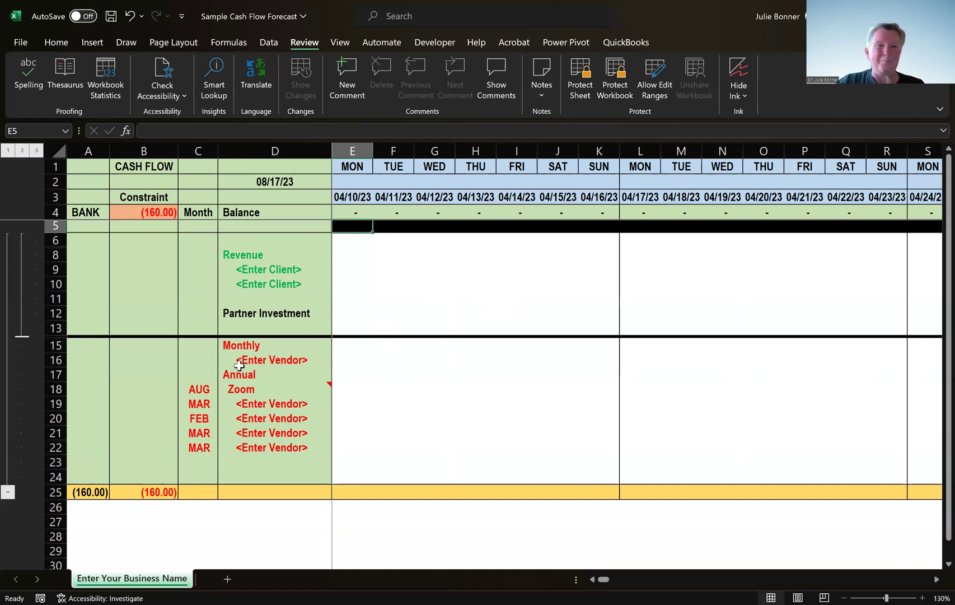
pyautogui.click(265, 361)
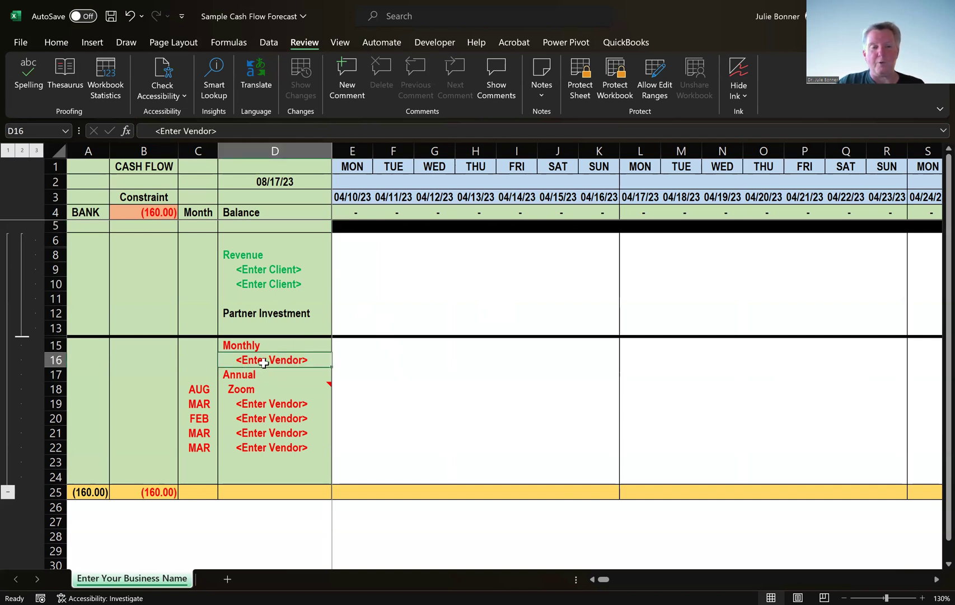